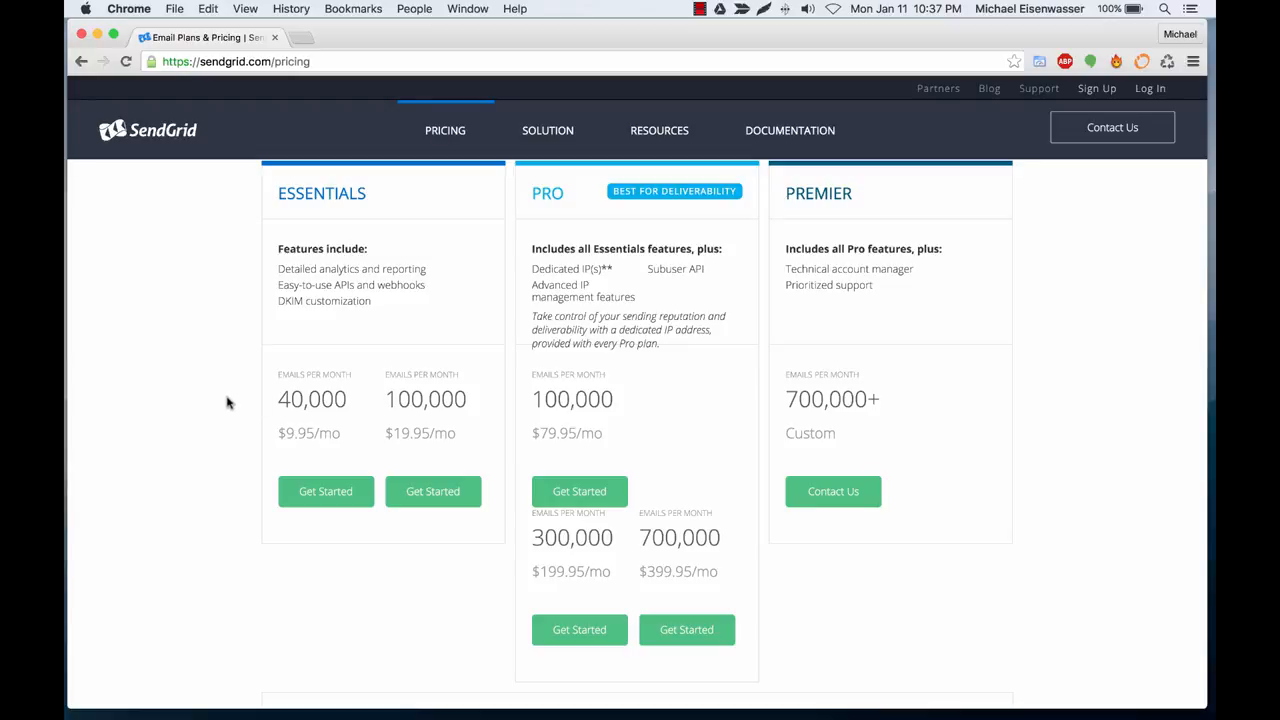
{"action": "scroll", "coordinate": [227, 402], "scroll_direction": "down", "scroll_amount": 1}
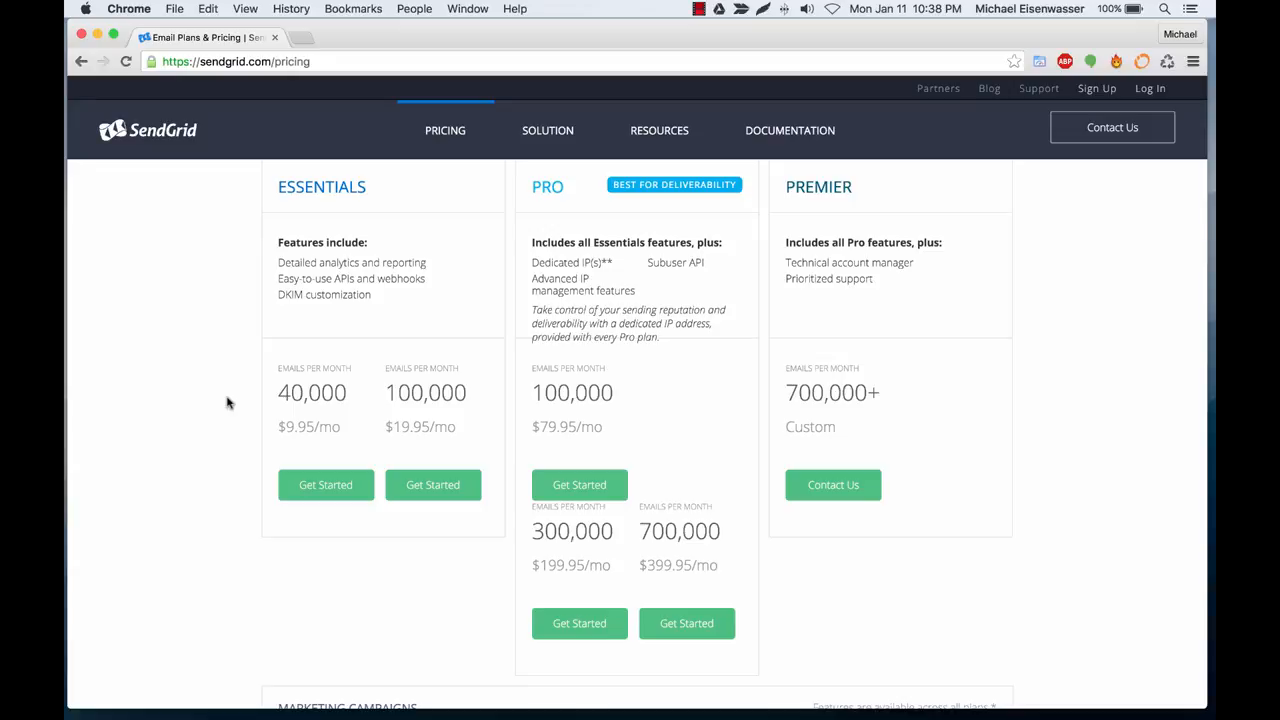
{"action": "scroll", "coordinate": [227, 402], "scroll_direction": "down", "scroll_amount": 10}
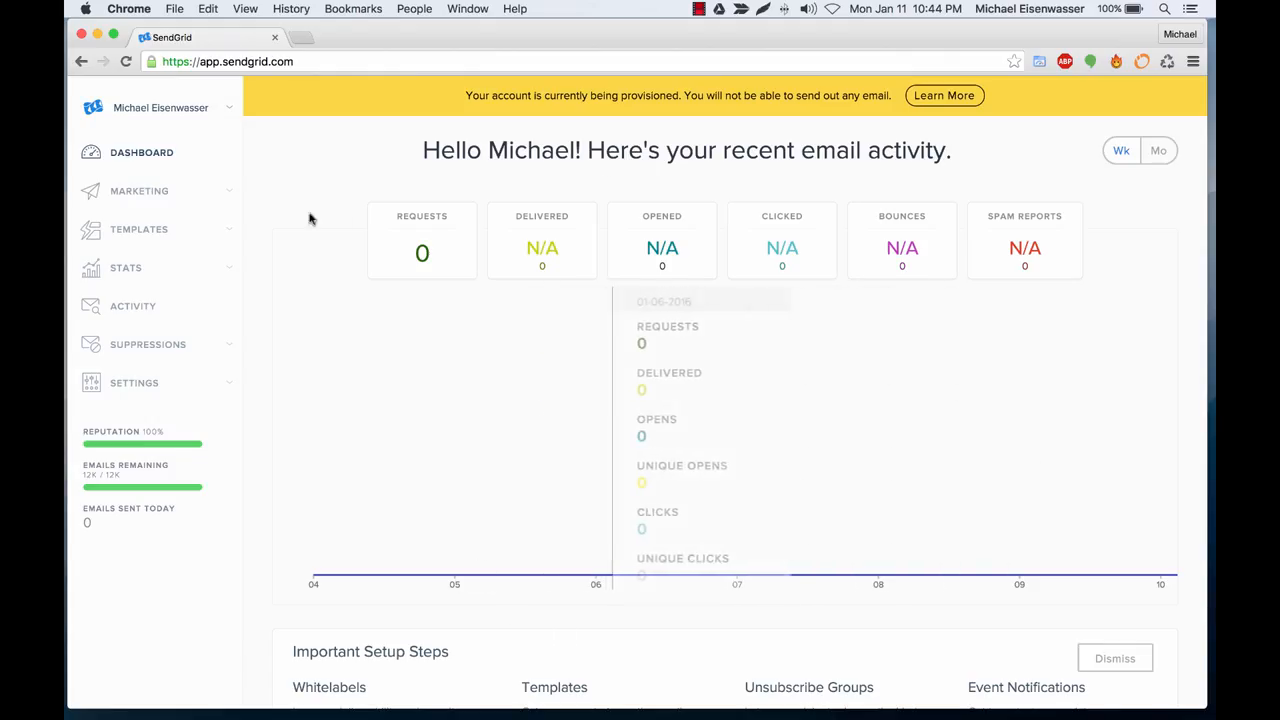
Open the form for adding a new domain whitelabel in the account's whitelabel domain settings
{"action": "left_click", "coordinate": [226, 390]}
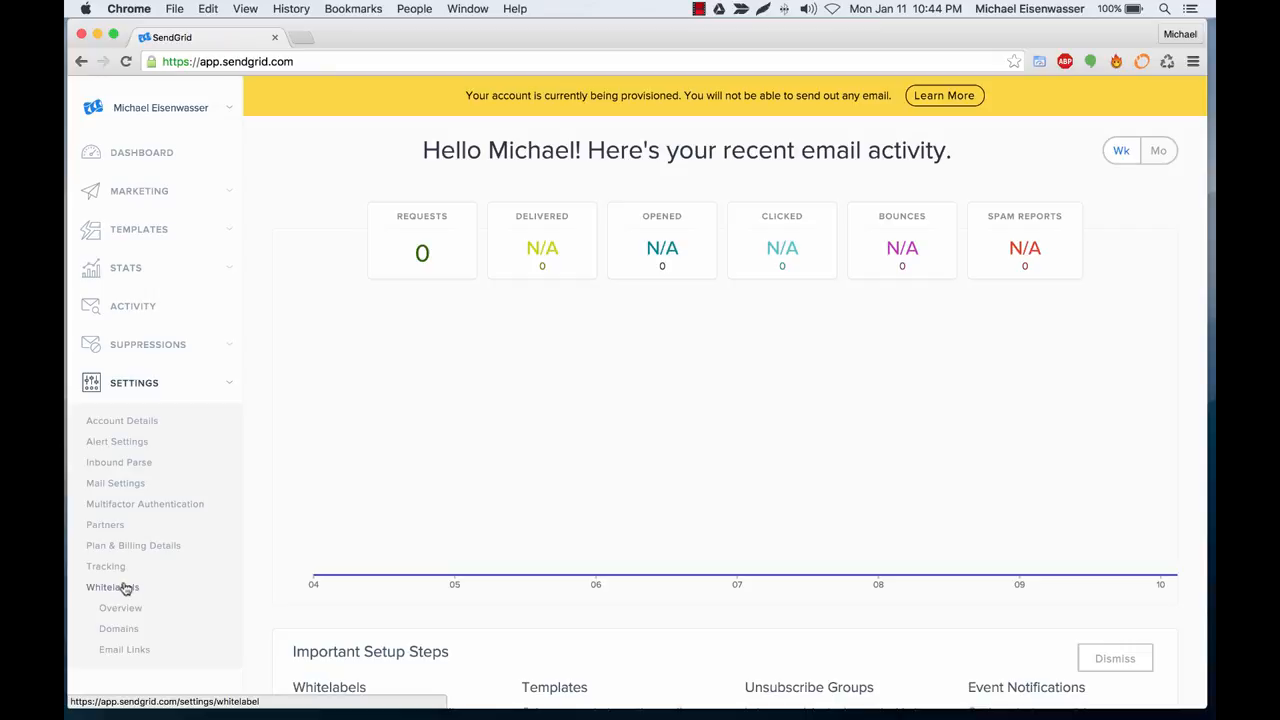
{"action": "left_click", "coordinate": [116, 630]}
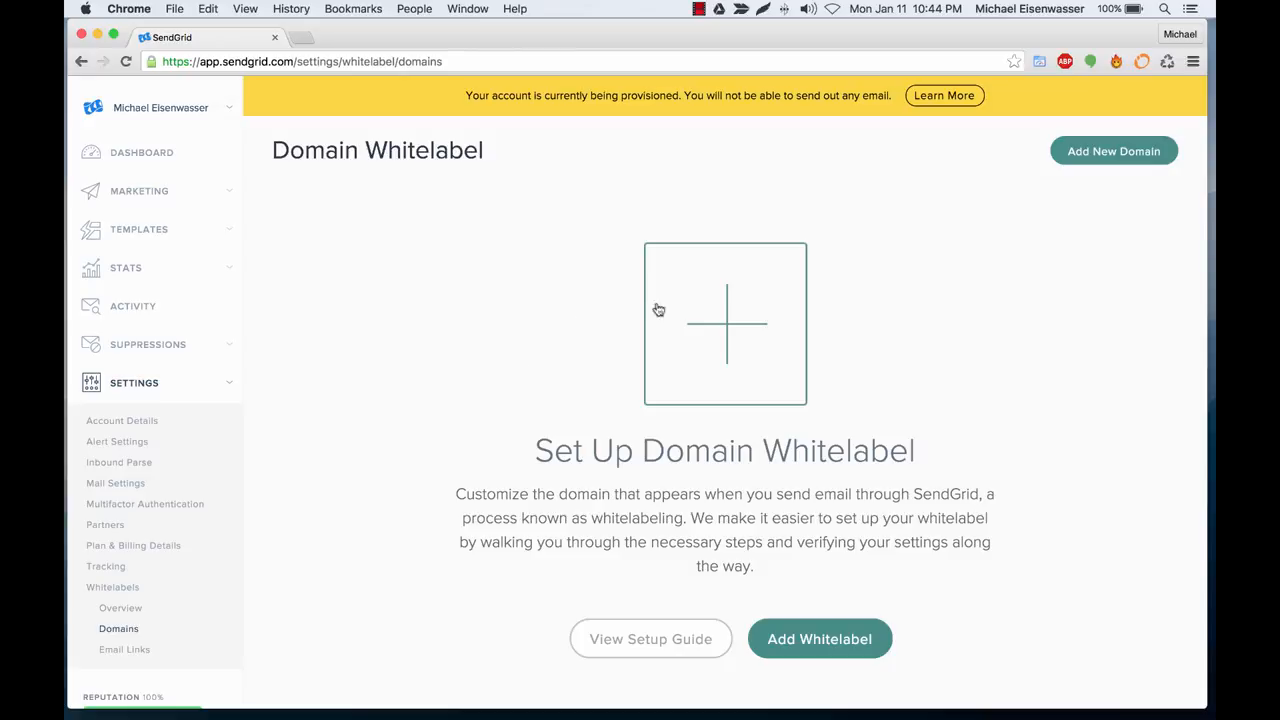
{"action": "left_click", "coordinate": [800, 642]}
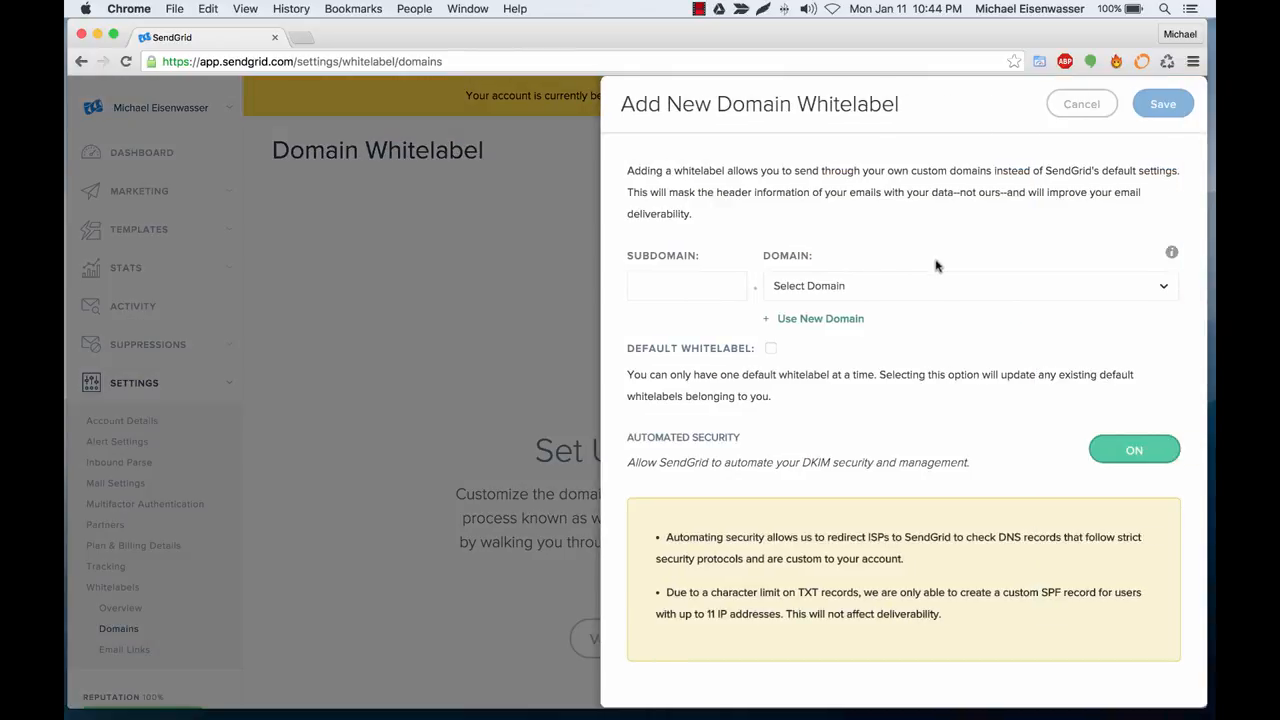
Use a new domain for the whitelabel instead of an existing one and enter website.com
{"action": "left_click", "coordinate": [814, 285]}
{"action": "left_click", "coordinate": [845, 250]}
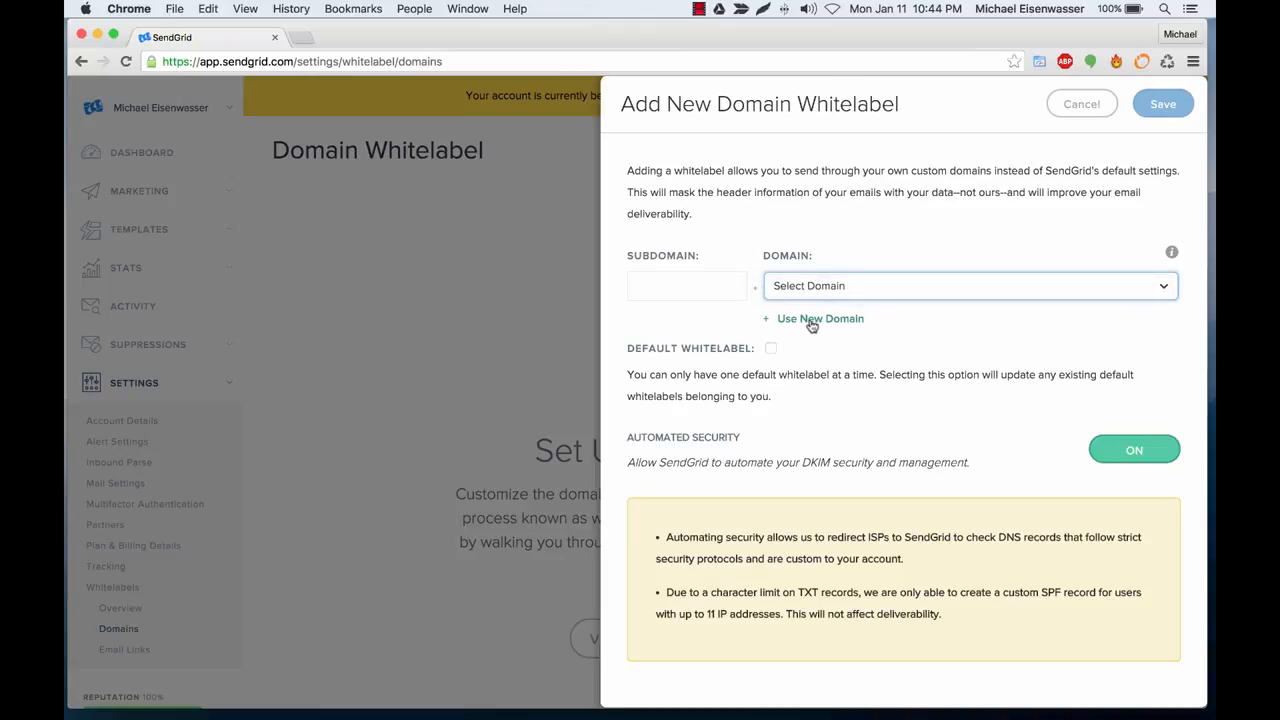
{"action": "left_click", "coordinate": [812, 320]}
{"action": "left_click", "coordinate": [805, 285]}
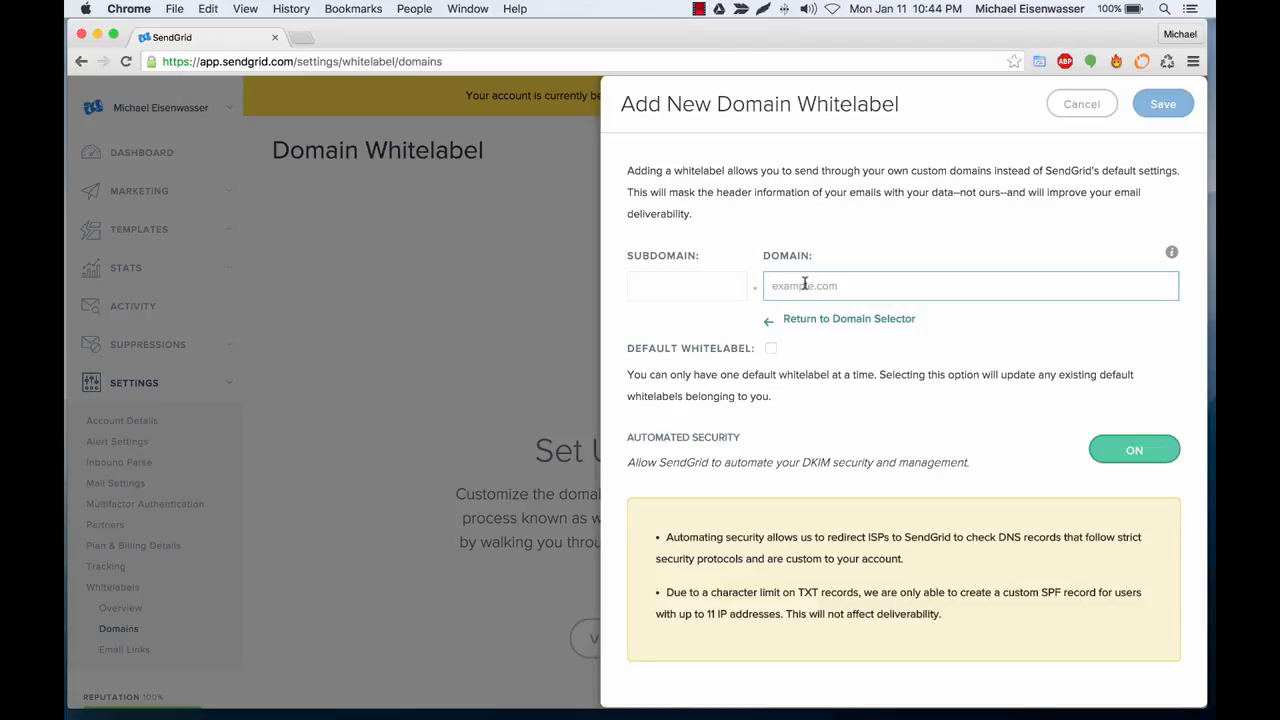
{"action": "type", "text": "website.com"}
{"action": "left_click", "coordinate": [809, 236]}
Set the whitelabel's subdomain to reply, then save the whitelabel and confirm the required DNS validation
{"action": "left_click", "coordinate": [707, 278]}
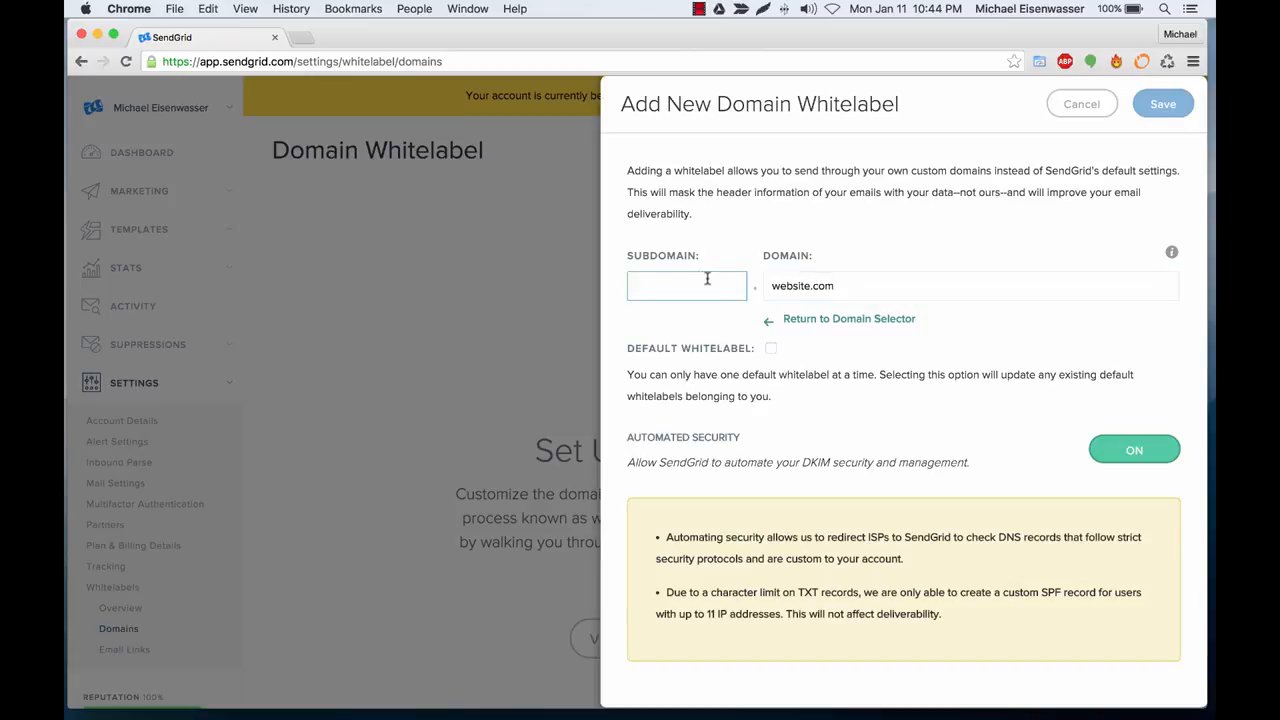
{"action": "type", "text": "reply"}
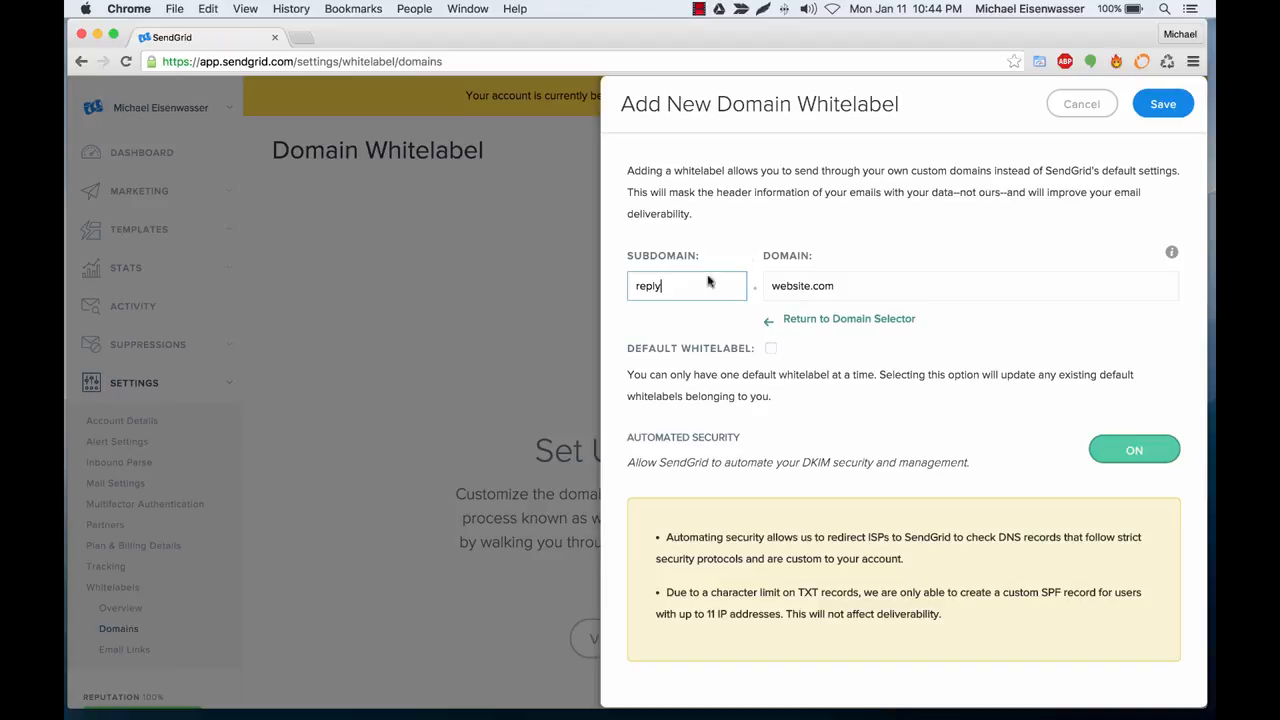
{"action": "left_click", "coordinate": [894, 230]}
{"action": "left_click", "coordinate": [1165, 101]}
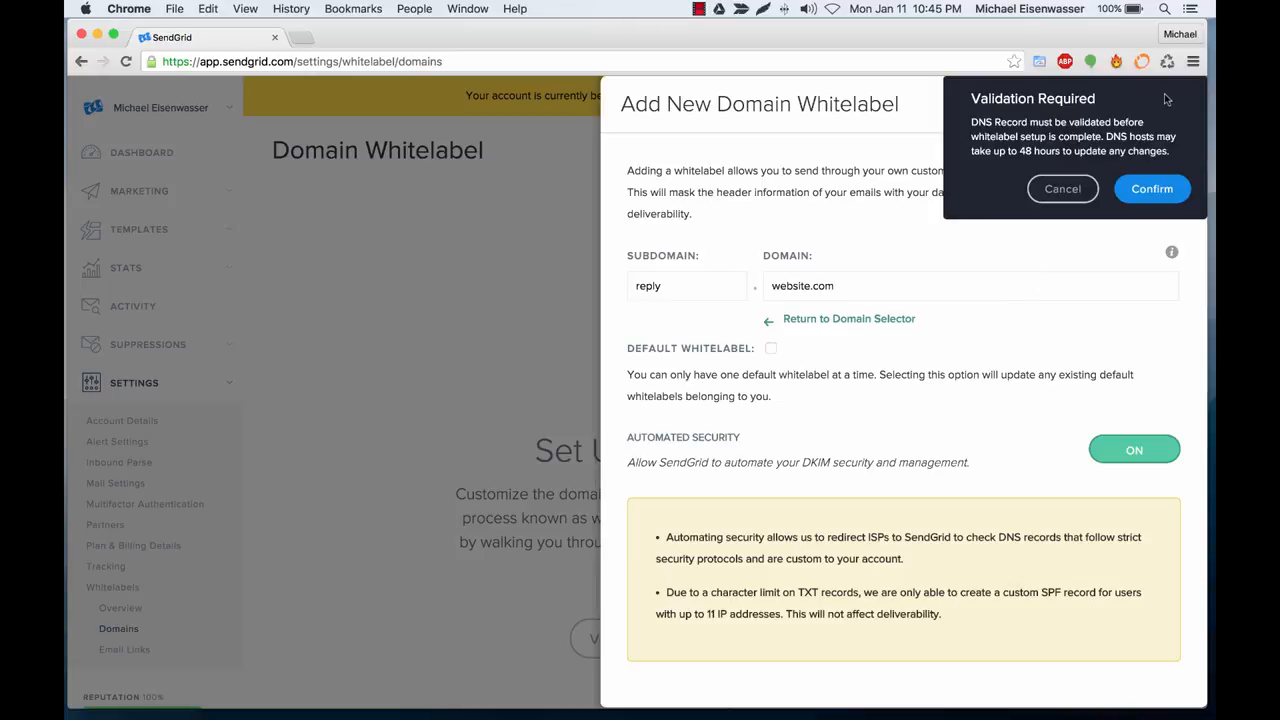
{"action": "left_click", "coordinate": [1147, 190]}
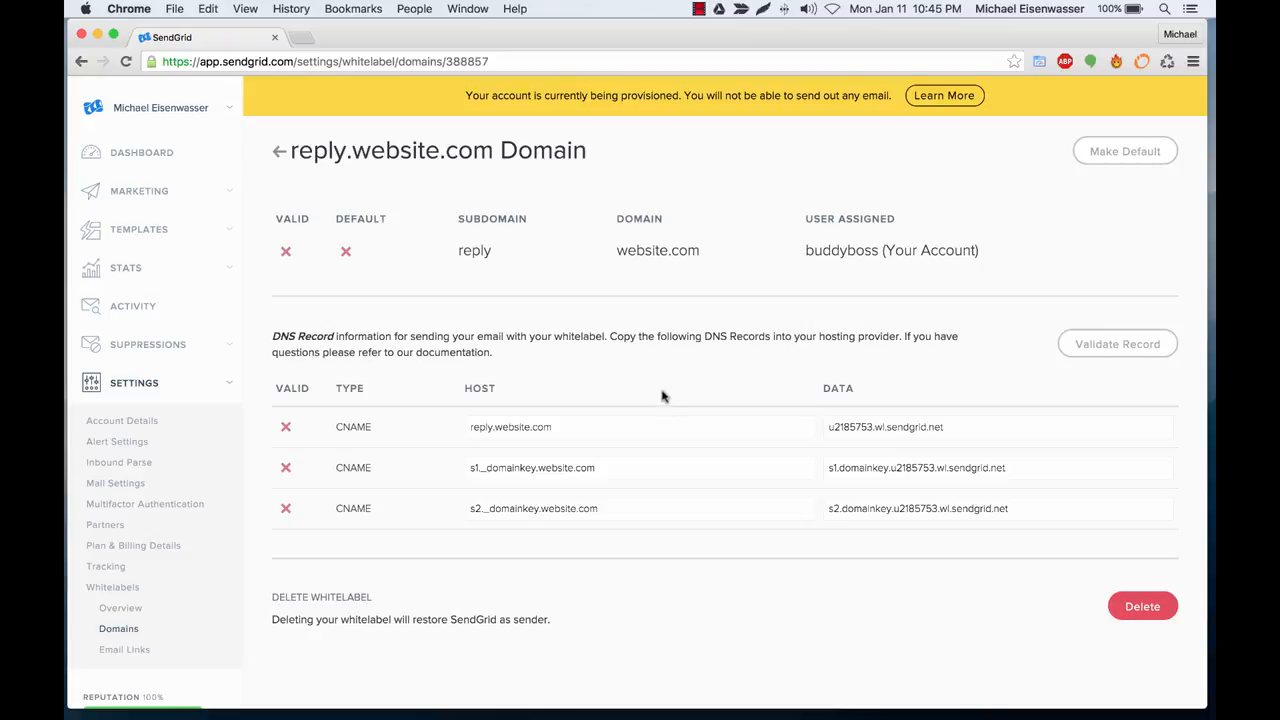
{"action": "left_click", "coordinate": [556, 436]}
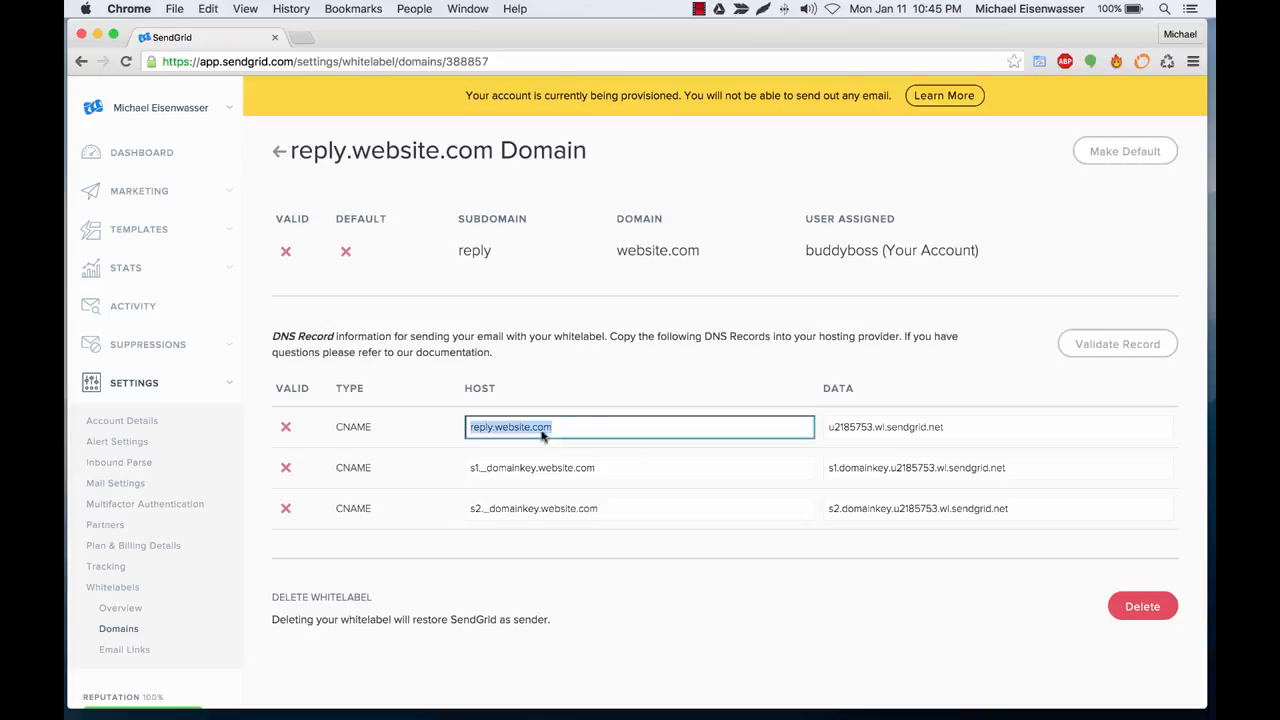
{"action": "left_click", "coordinate": [586, 380]}
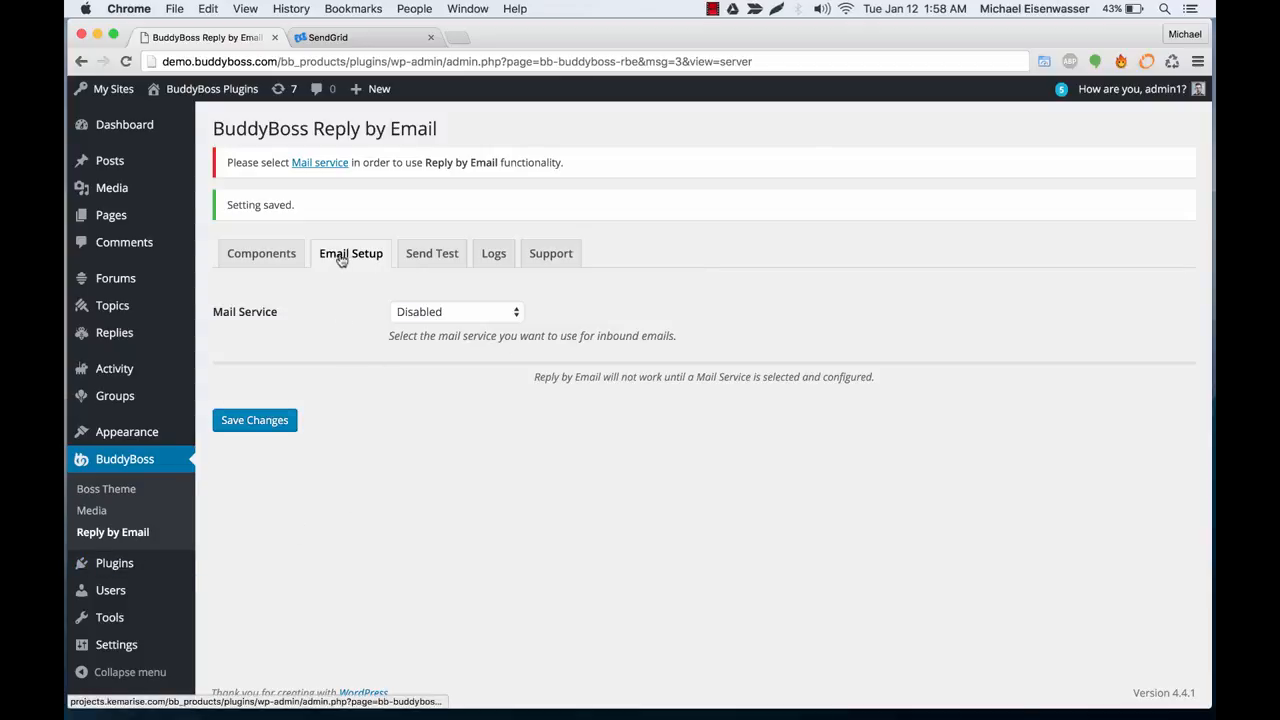
Set the mail service of BuddyBoss Reply by Email to SendGrid (advanced) and save the change
{"action": "left_click", "coordinate": [436, 314]}
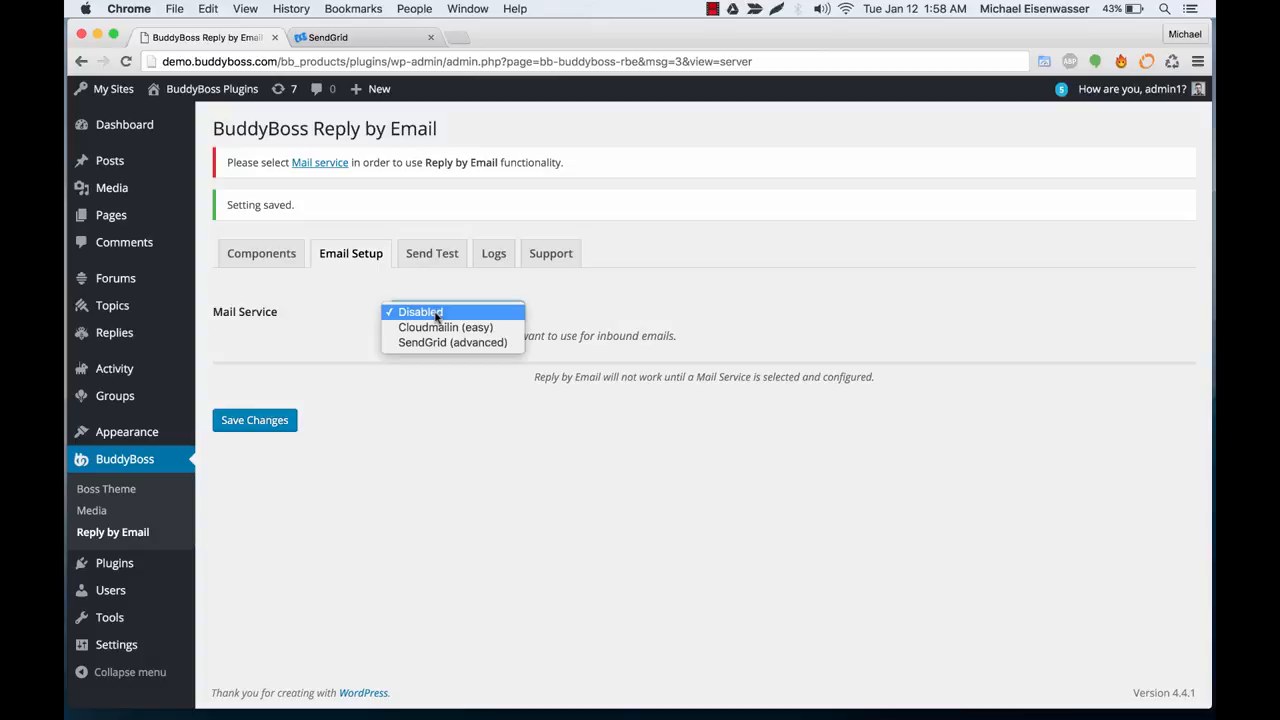
{"action": "left_click", "coordinate": [445, 346]}
{"action": "left_click", "coordinate": [266, 428]}
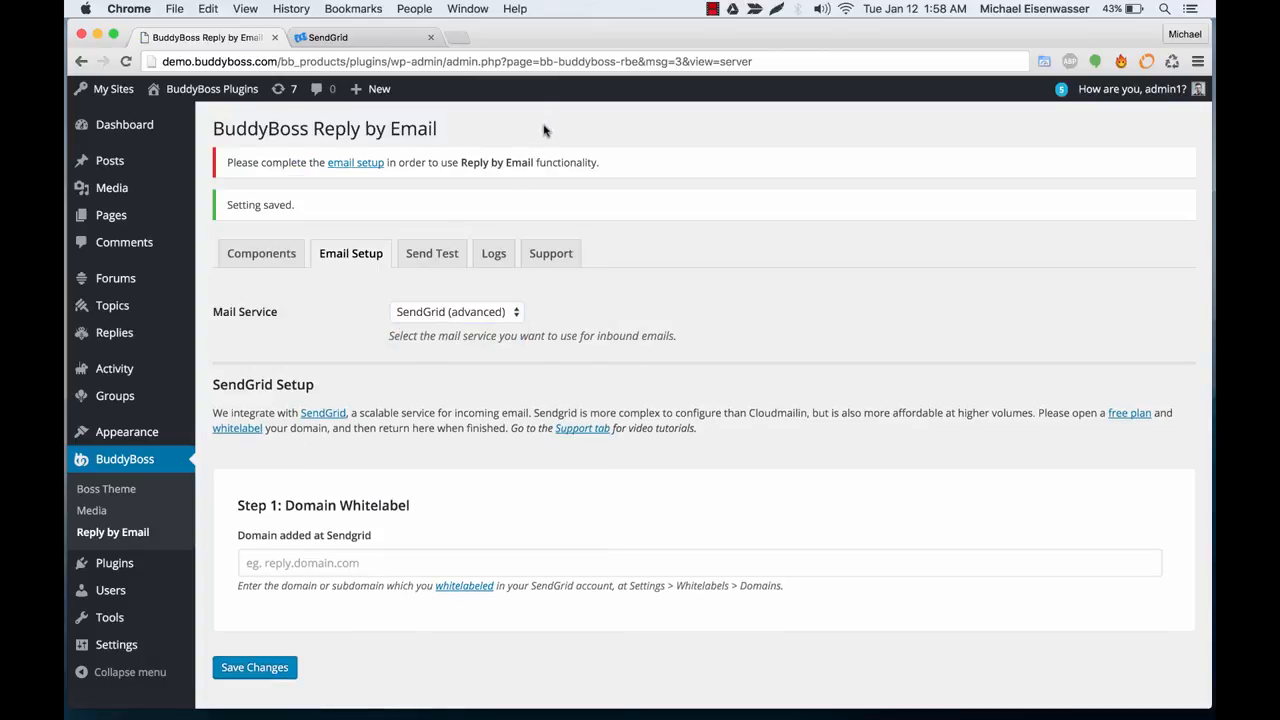
Copy the whitelabeled domain reply.website.com from SendGrid into the plugin's Domain added at Sendgrid setting and save
{"action": "scroll", "coordinate": [357, 347], "scroll_direction": "down", "scroll_amount": 2}
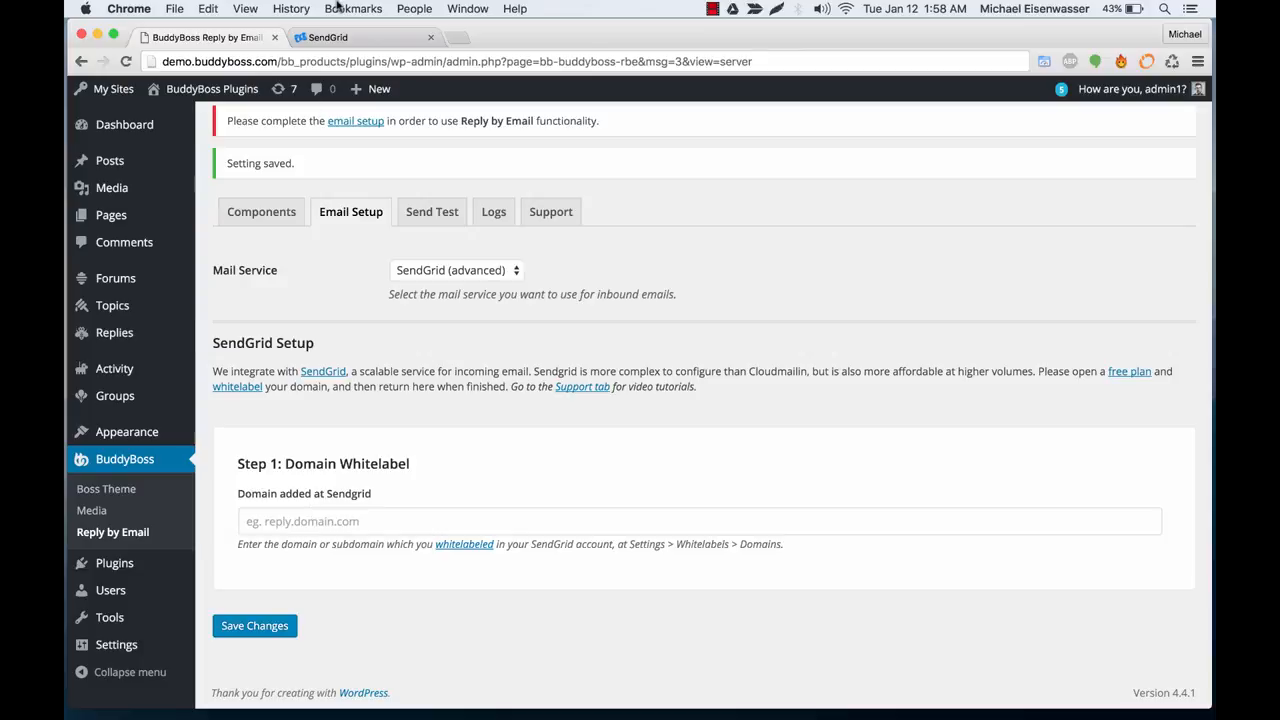
{"action": "left_click", "coordinate": [338, 37]}
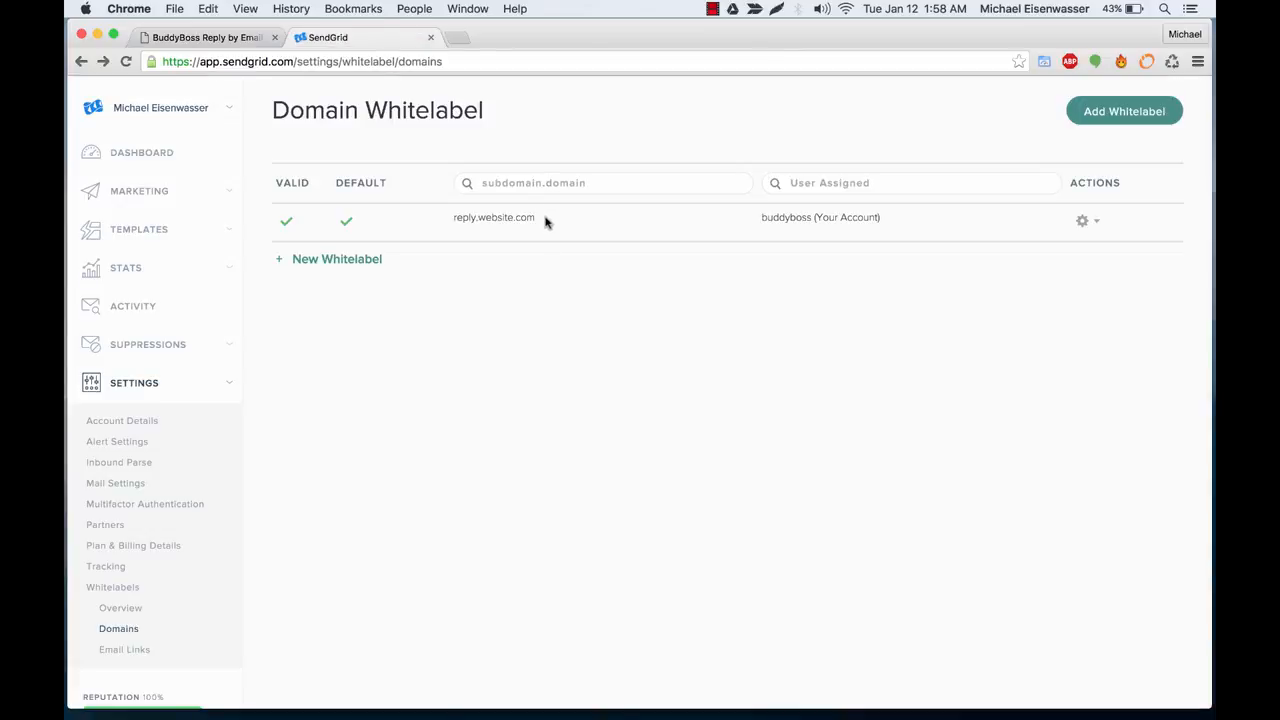
{"action": "double_click", "coordinate": [449, 220]}
{"action": "key", "text": "super+c"}
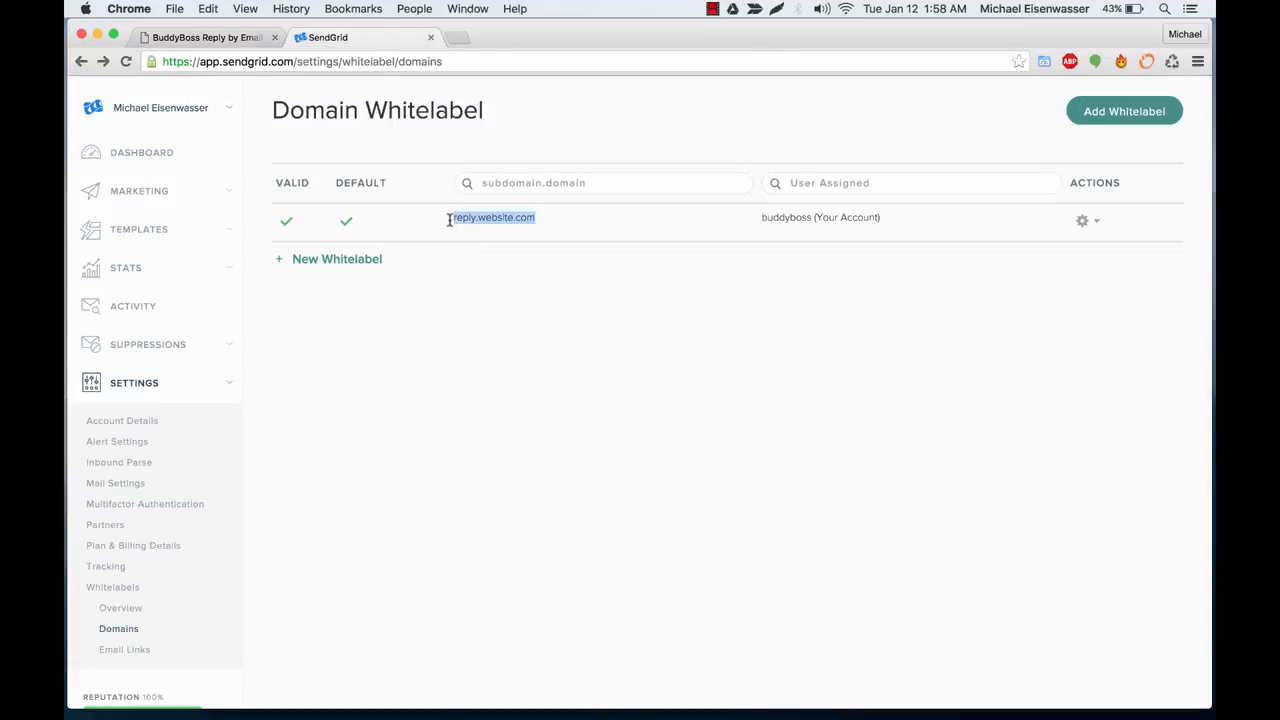
{"action": "left_click", "coordinate": [212, 38]}
{"action": "left_click", "coordinate": [391, 521]}
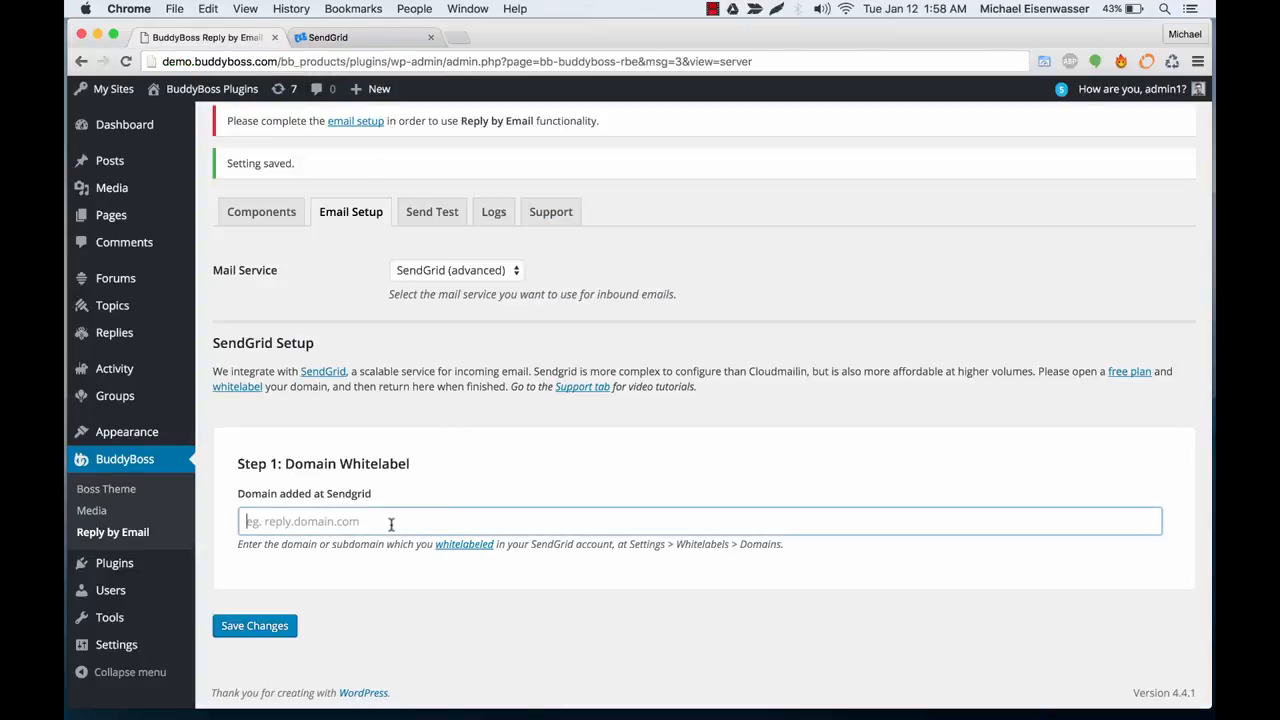
{"action": "key", "text": "super+v"}
{"action": "left_click", "coordinate": [490, 452]}
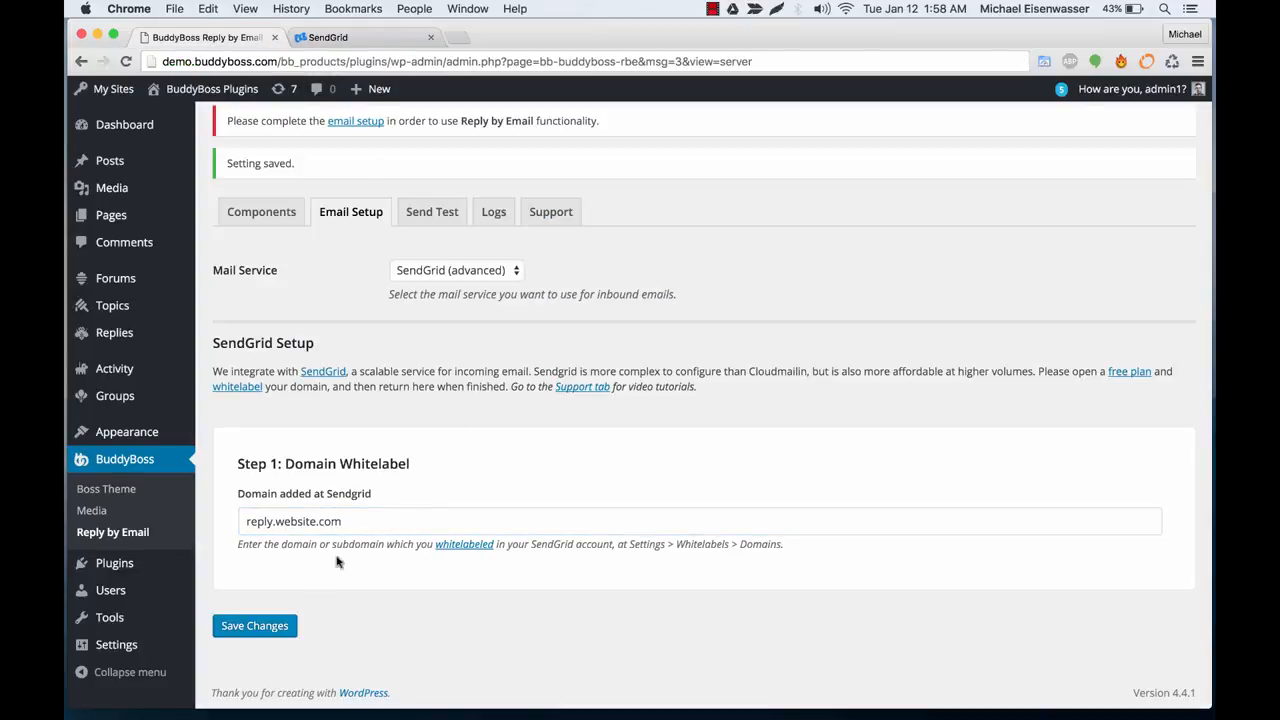
{"action": "left_click", "coordinate": [256, 626]}
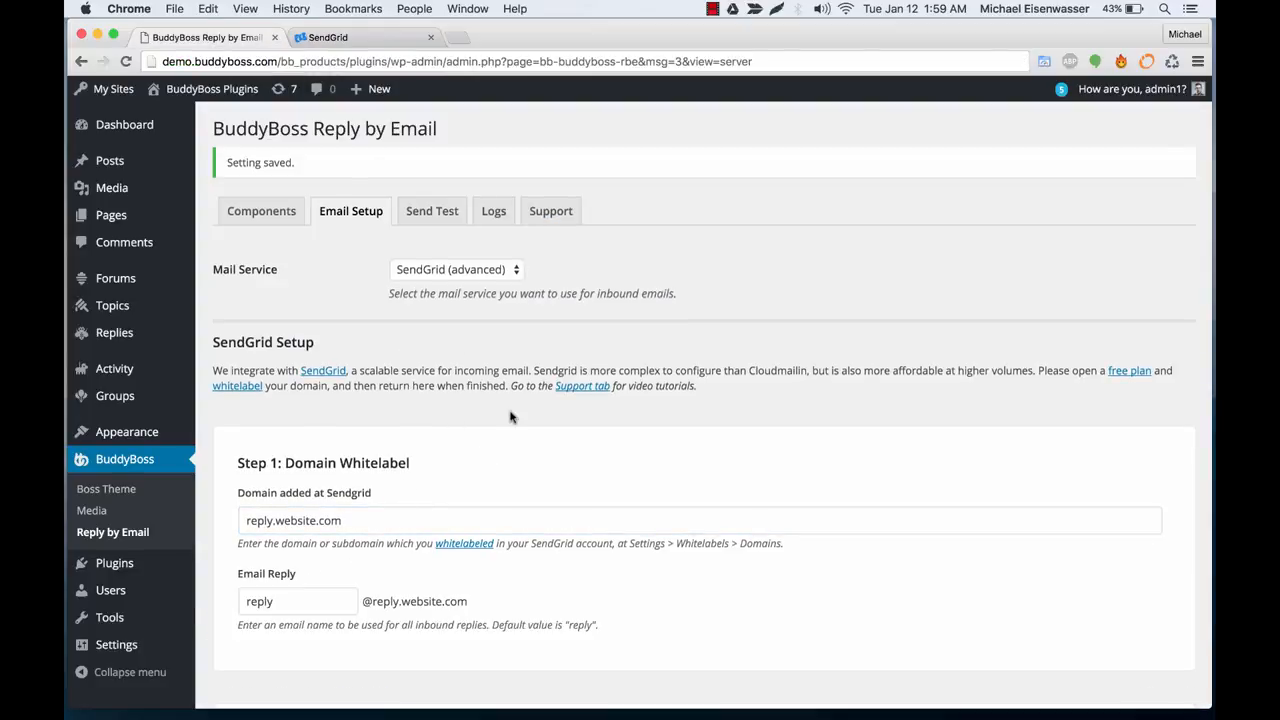
Switch to SendGrid and open the form for adding a host and URL in the Inbound Parse settings
{"action": "scroll", "coordinate": [510, 417], "scroll_direction": "down", "scroll_amount": 3}
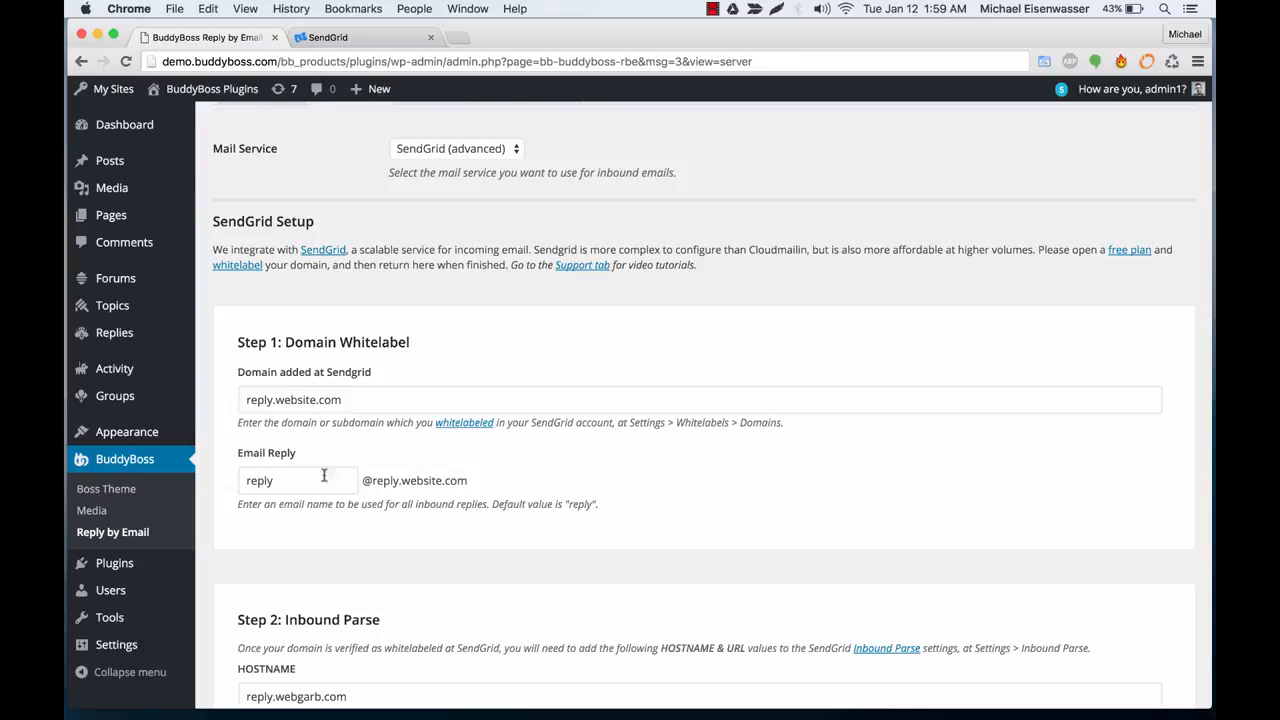
{"action": "scroll", "coordinate": [630, 391], "scroll_direction": "down", "scroll_amount": 5}
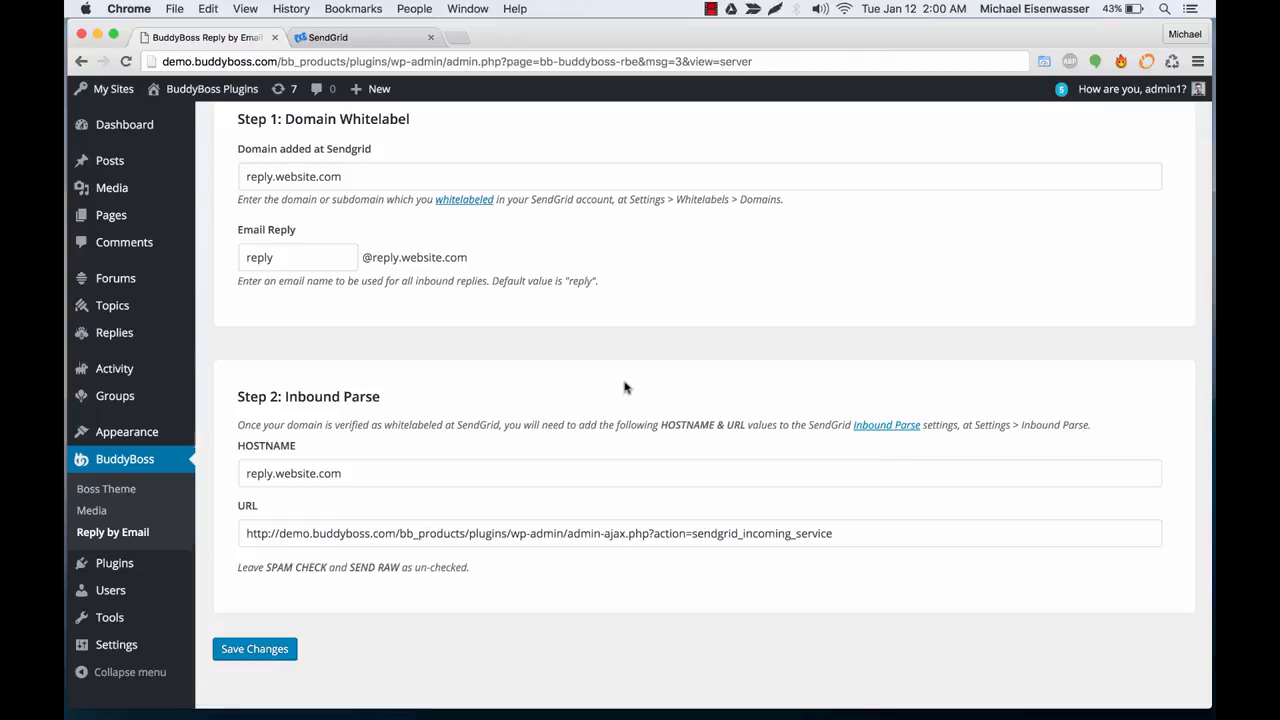
{"action": "left_click", "coordinate": [374, 44]}
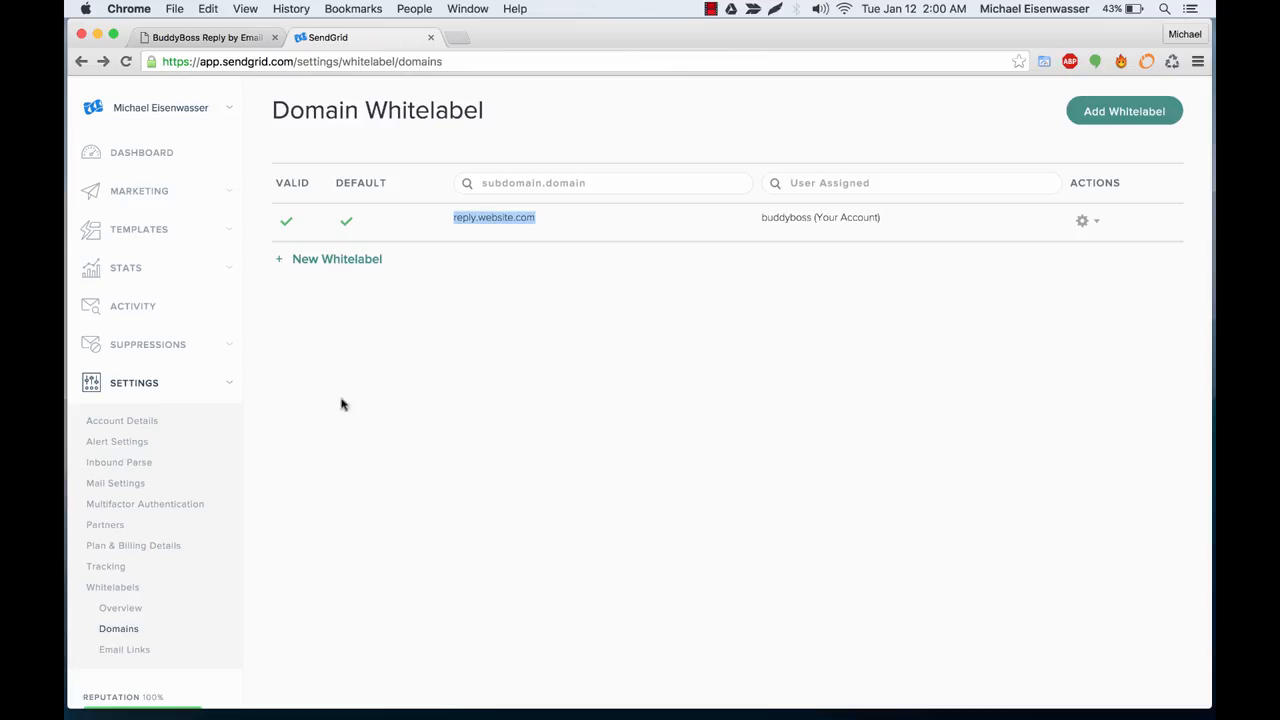
{"action": "left_click", "coordinate": [124, 466]}
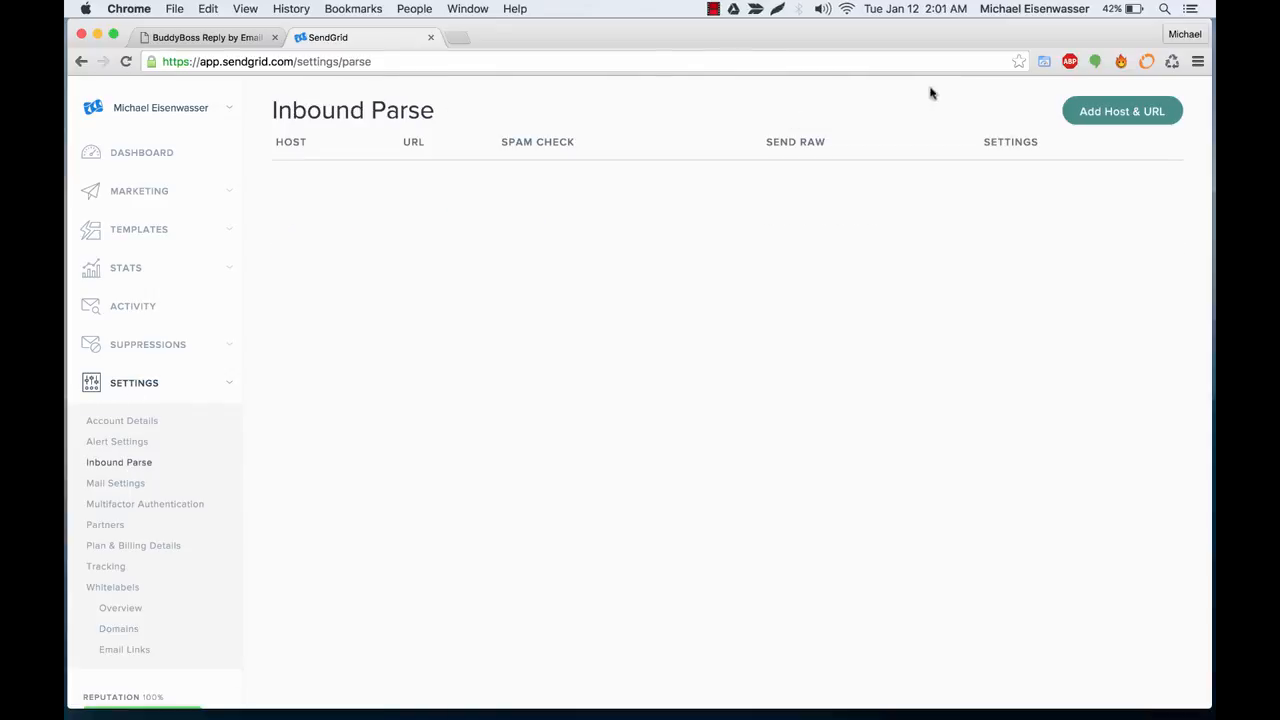
{"action": "left_click", "coordinate": [1108, 113]}
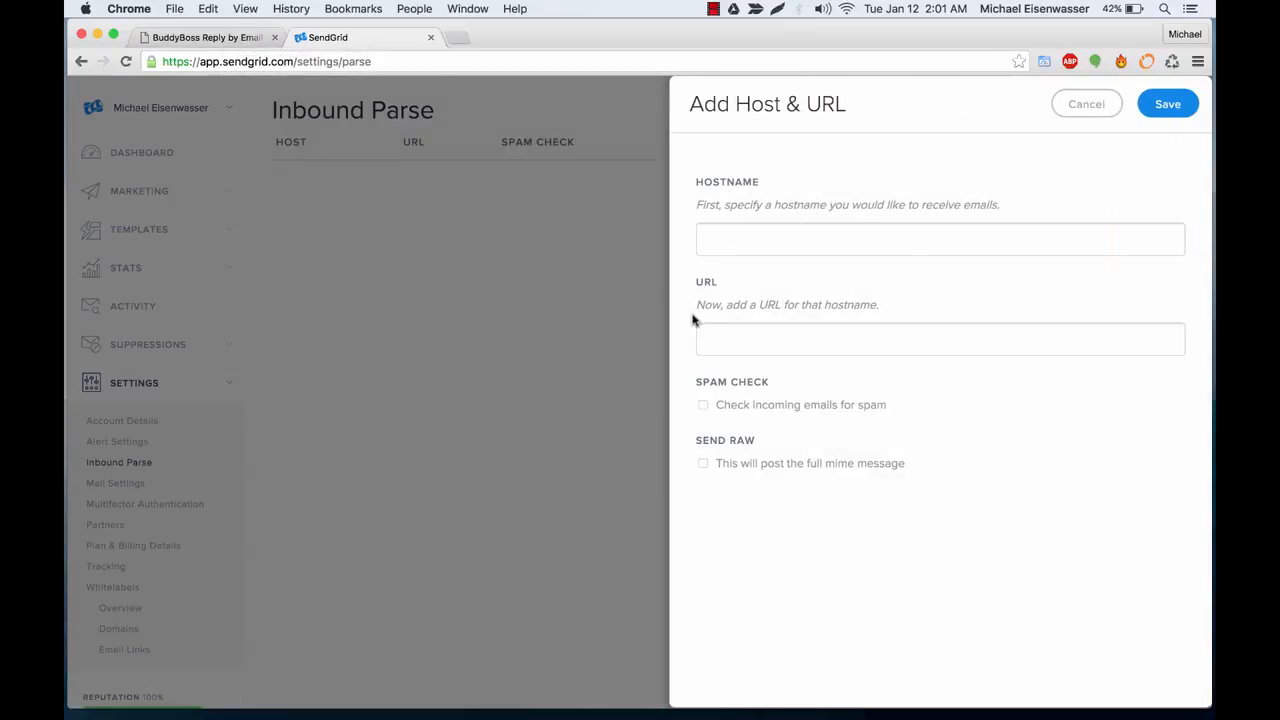
Copy the hostname reply.website.com from the plugin's Inbound Parse section into SendGrid's new host entry
{"action": "left_click", "coordinate": [222, 38]}
{"action": "triple_click", "coordinate": [303, 472]}
{"action": "key", "text": "super+c"}
{"action": "left_click", "coordinate": [840, 233]}
{"action": "key", "text": "super+v"}
Copy the plugin's sendgrid_incoming_service URL into the SendGrid host entry and save it with Spam Check and Send Raw unchecked
{"action": "left_click", "coordinate": [197, 40]}
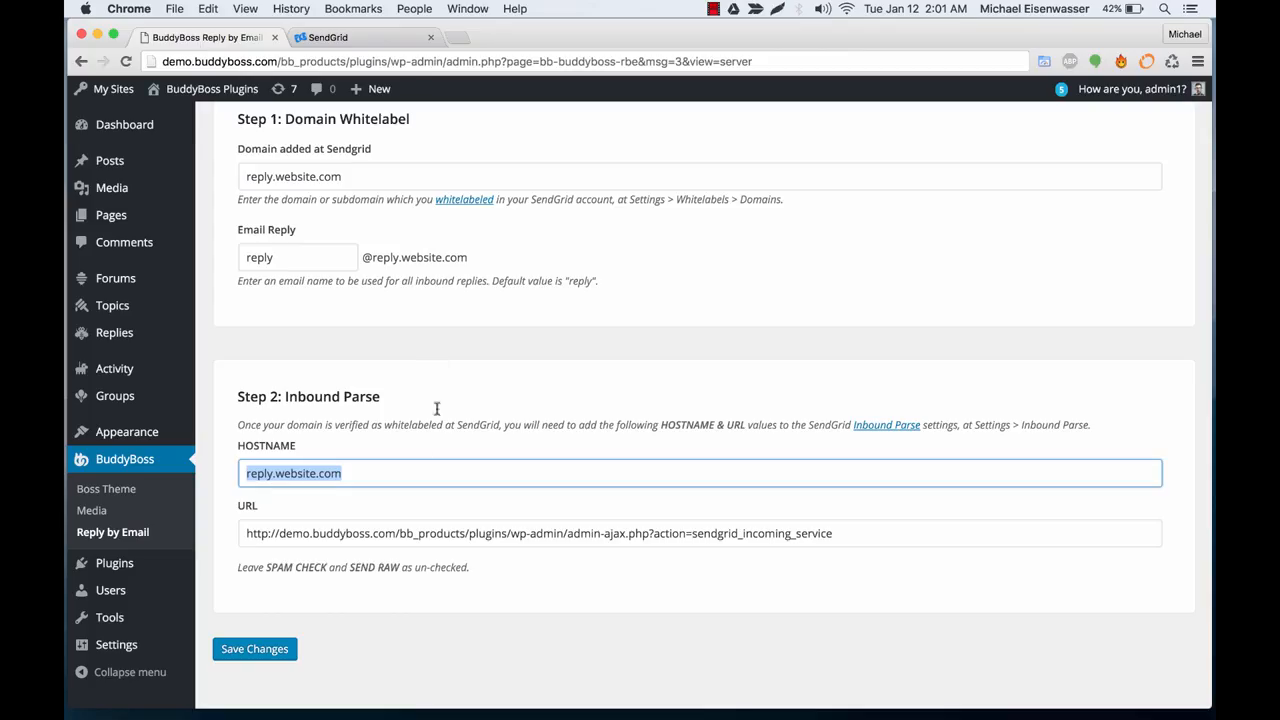
{"action": "left_click", "coordinate": [336, 533]}
{"action": "key", "text": "super+c"}
{"action": "left_click", "coordinate": [403, 37]}
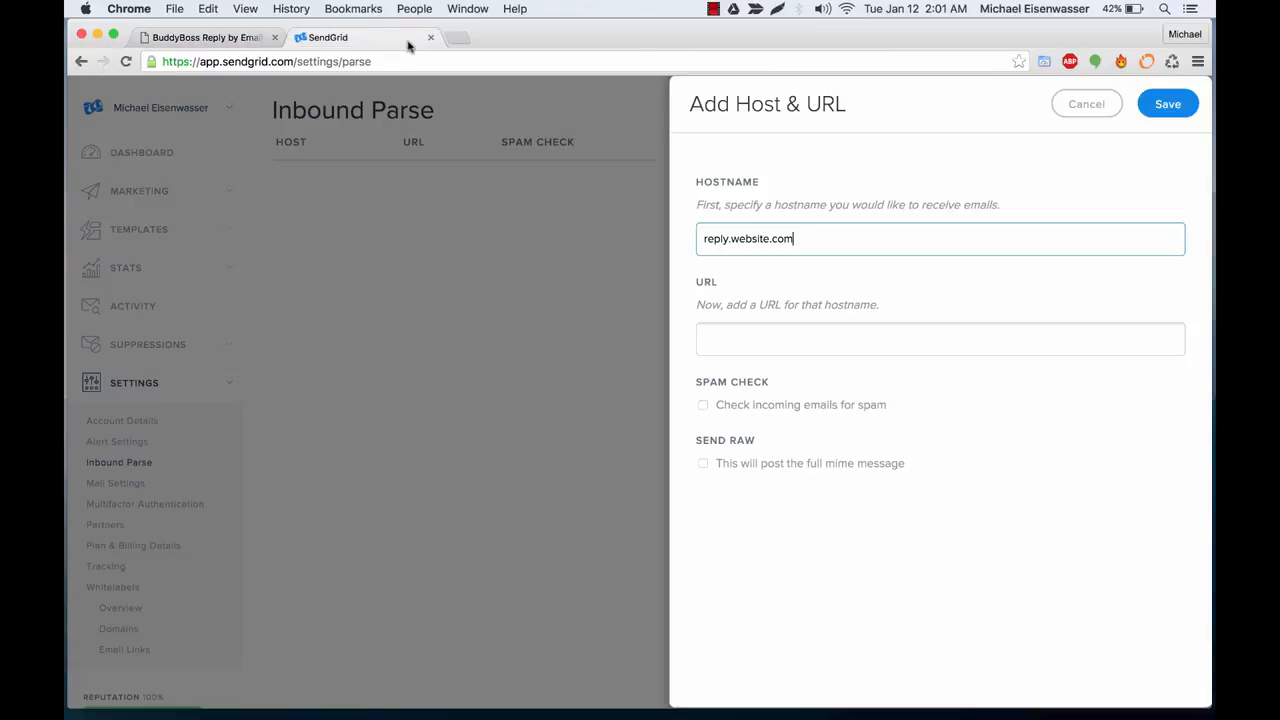
{"action": "left_click", "coordinate": [745, 341]}
{"action": "key", "text": "super+v"}
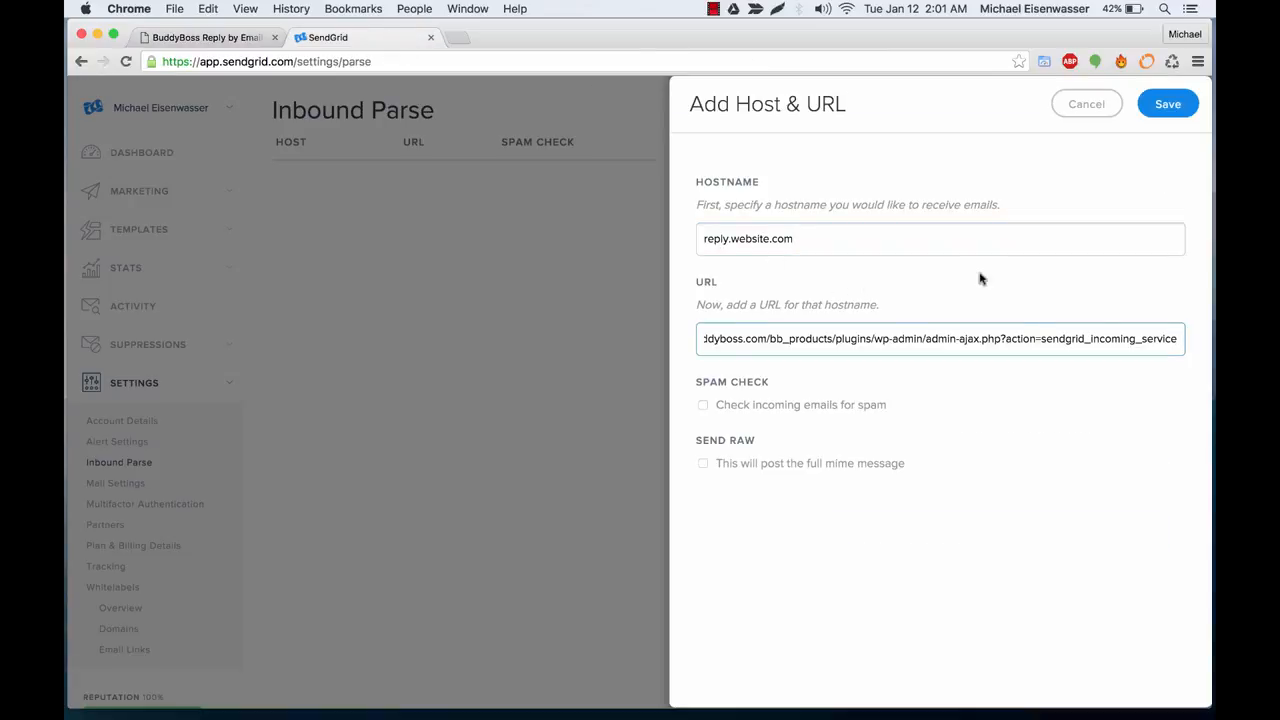
{"action": "left_click", "coordinate": [1002, 293]}
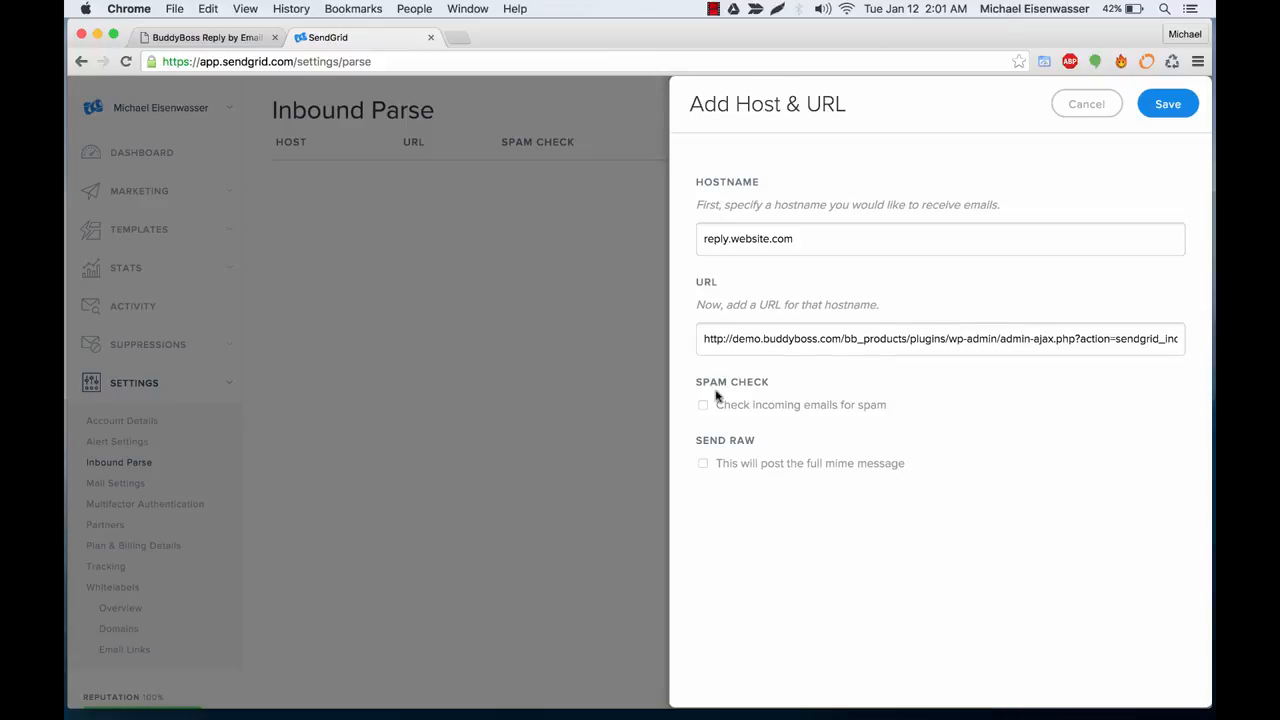
{"action": "left_click", "coordinate": [1169, 108]}
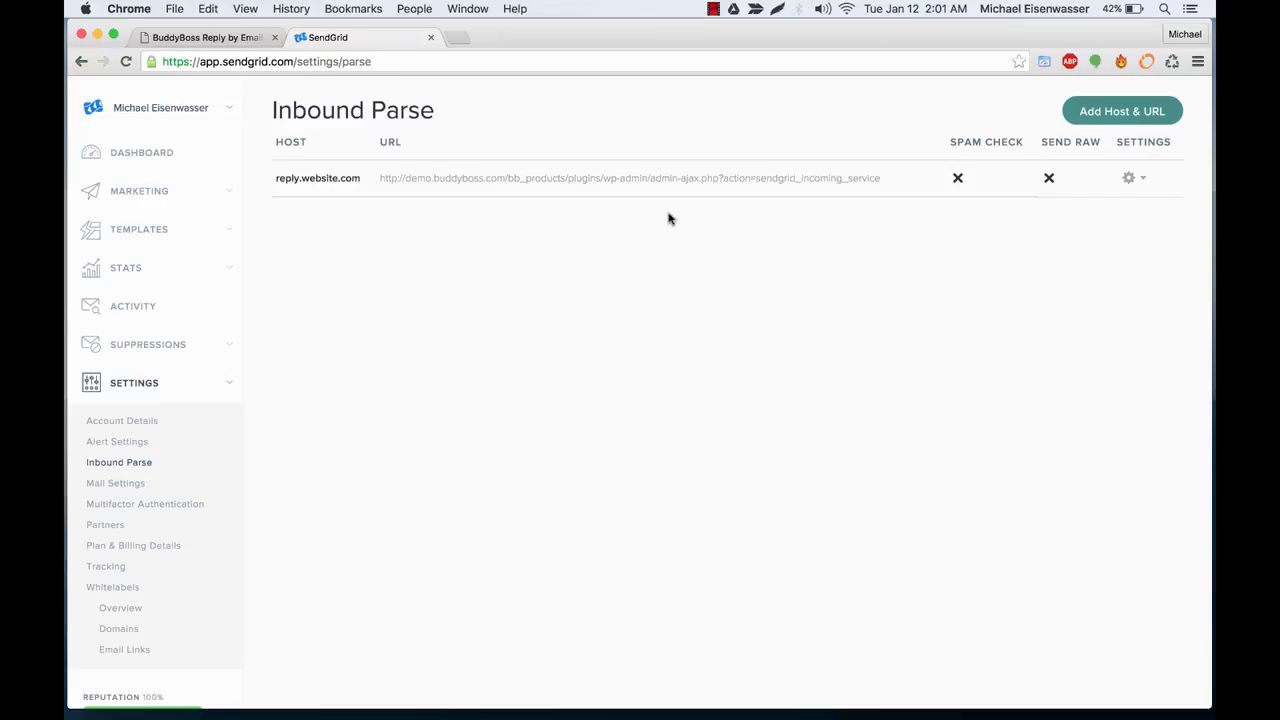
Return to the BuddyBoss Reply by Email settings in WordPress and open the Send Test section
{"action": "left_click", "coordinate": [227, 38]}
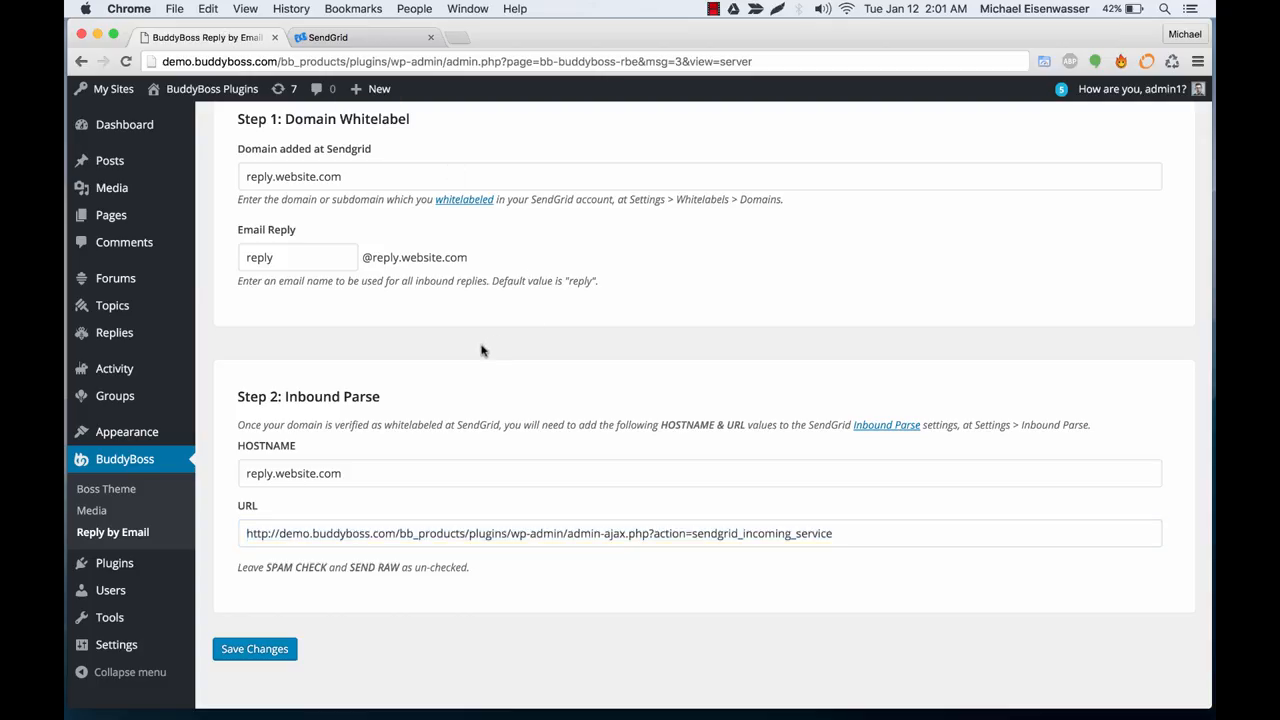
{"action": "scroll", "coordinate": [481, 350], "scroll_direction": "up", "scroll_amount": 5}
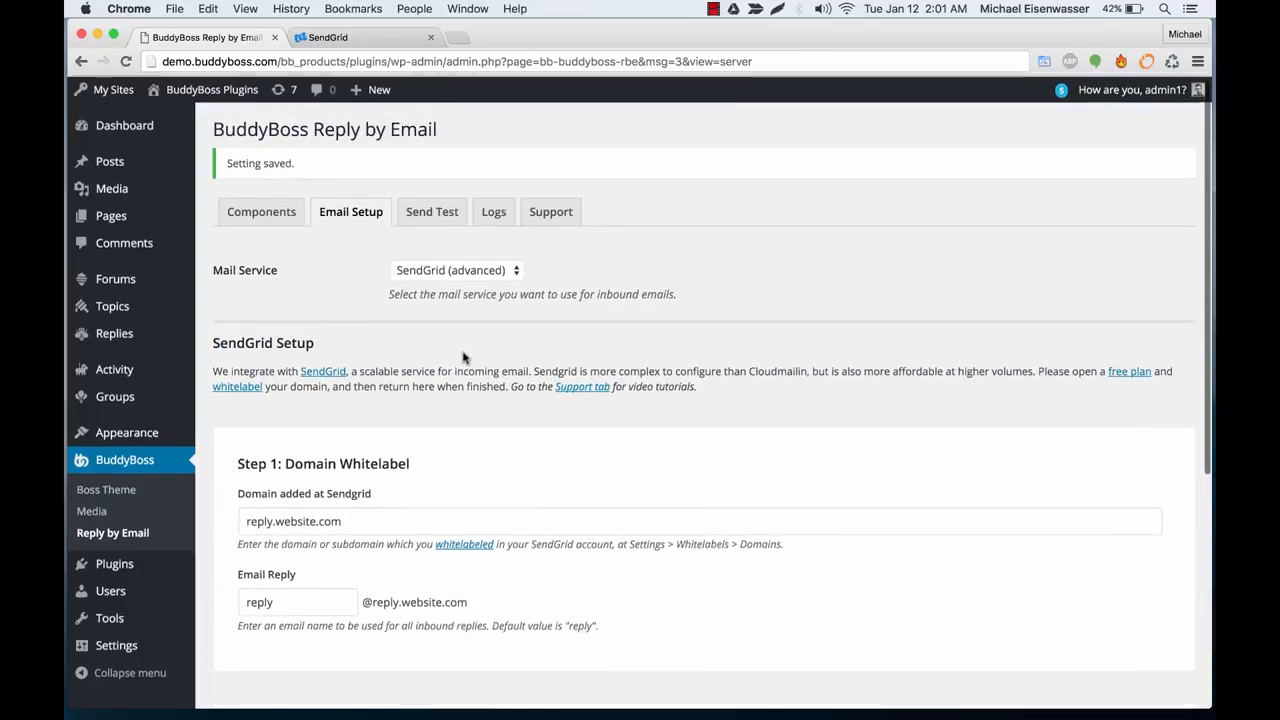
{"action": "scroll", "coordinate": [463, 357], "scroll_direction": "down", "scroll_amount": 5}
{"action": "scroll", "coordinate": [463, 357], "scroll_direction": "up", "scroll_amount": 5}
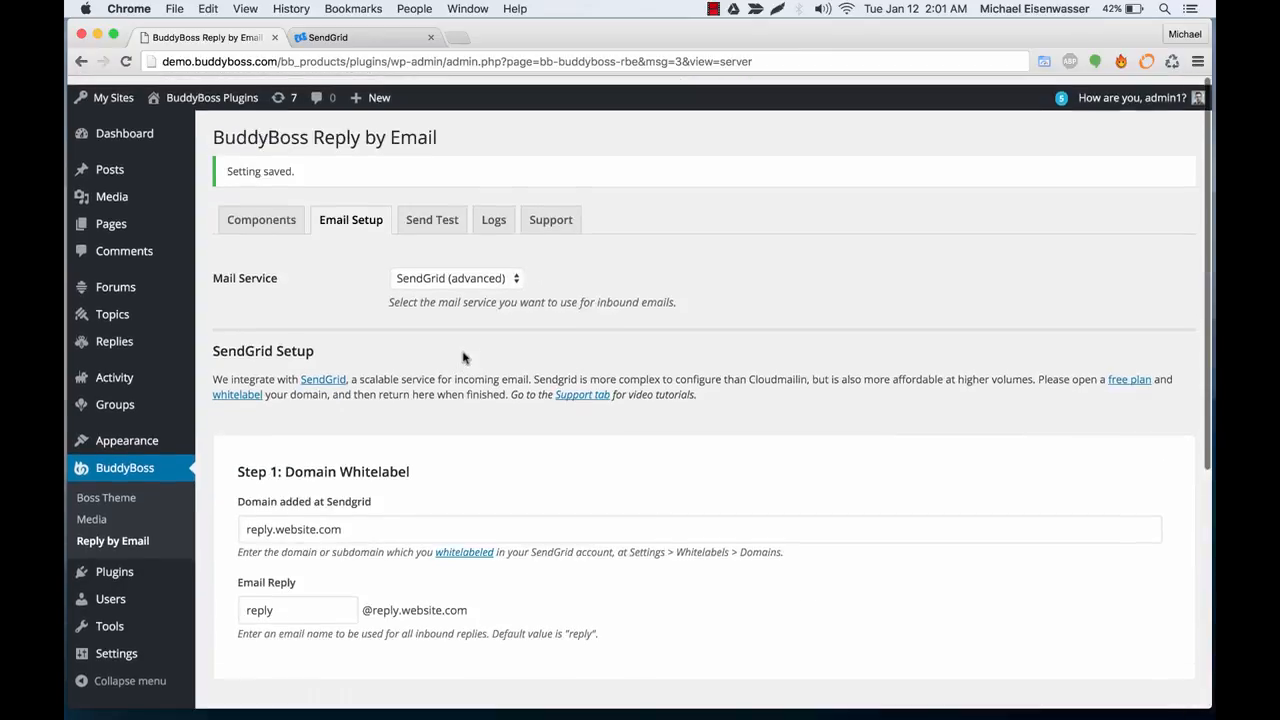
{"action": "left_click", "coordinate": [440, 211]}
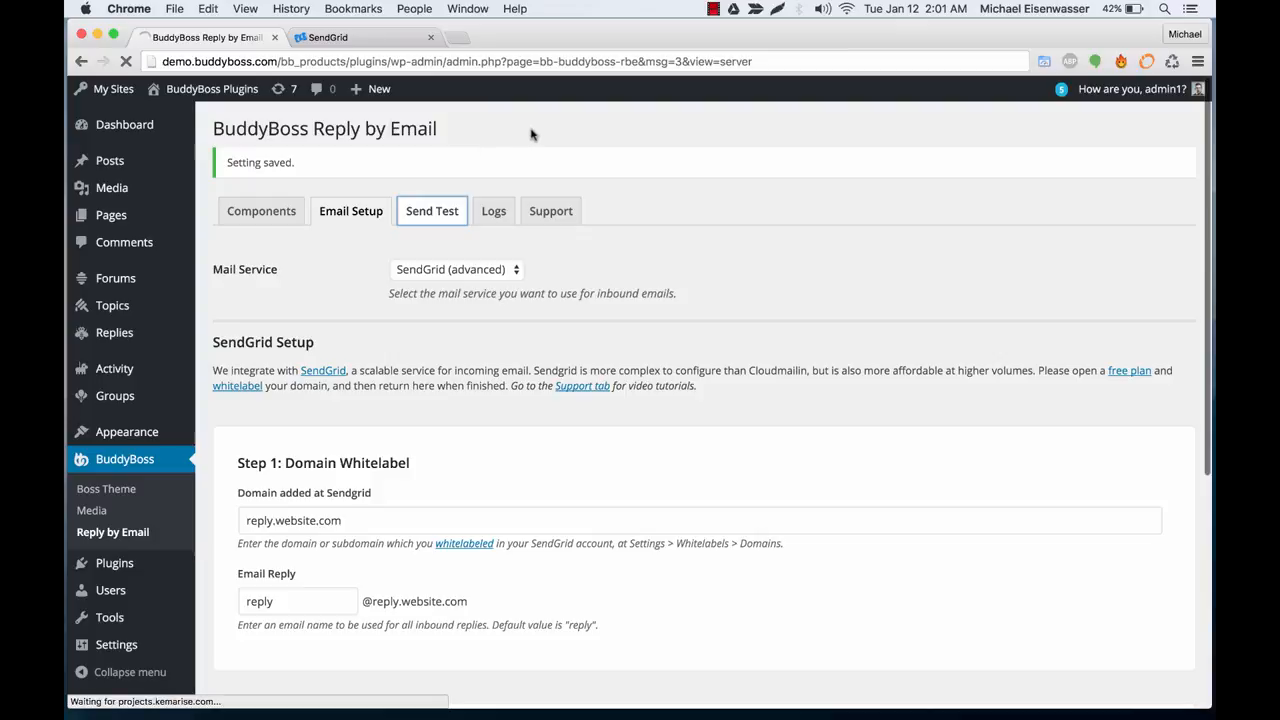